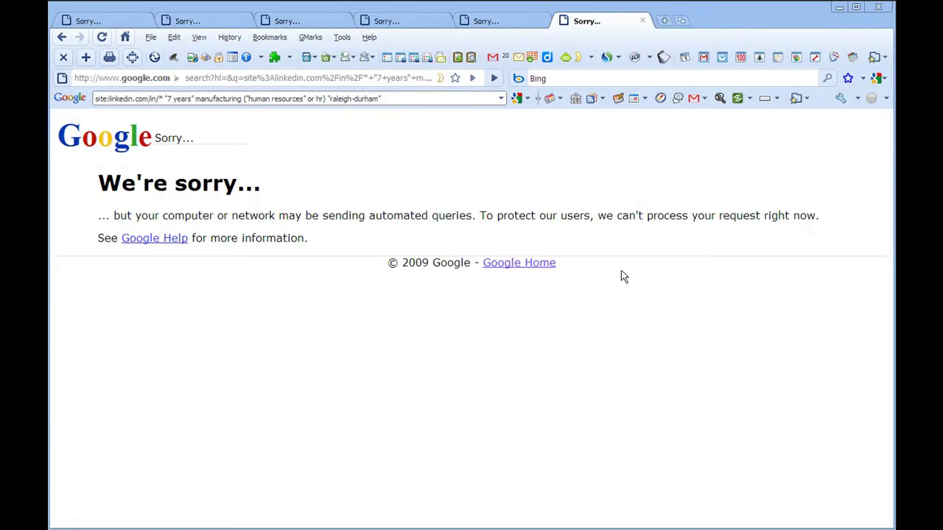
- Open a new tab showing the most-visited sites, leaving the blocked 7 years results
left_click(664, 21)
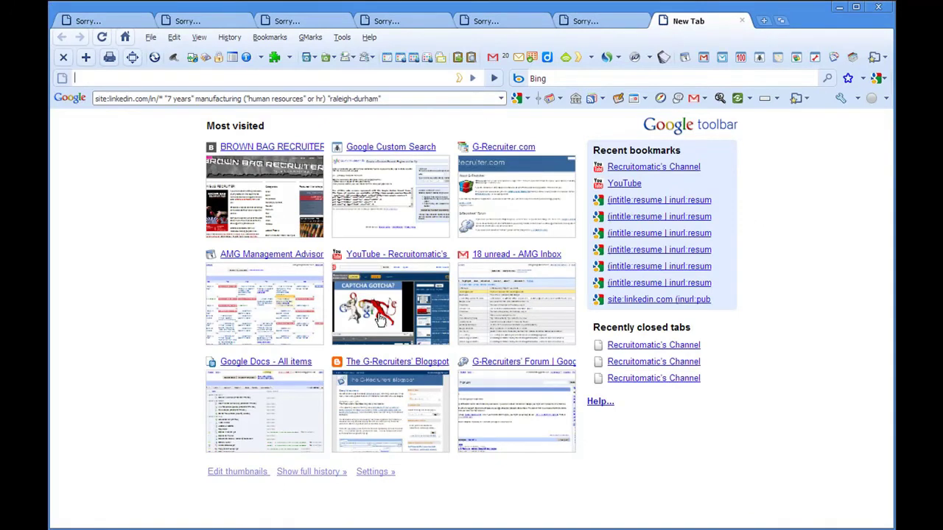
- Play Recruitomatic's CAPTCHA Gotcha video full screen in a new tab, then return to the first blocked search
key("ctrl+t")
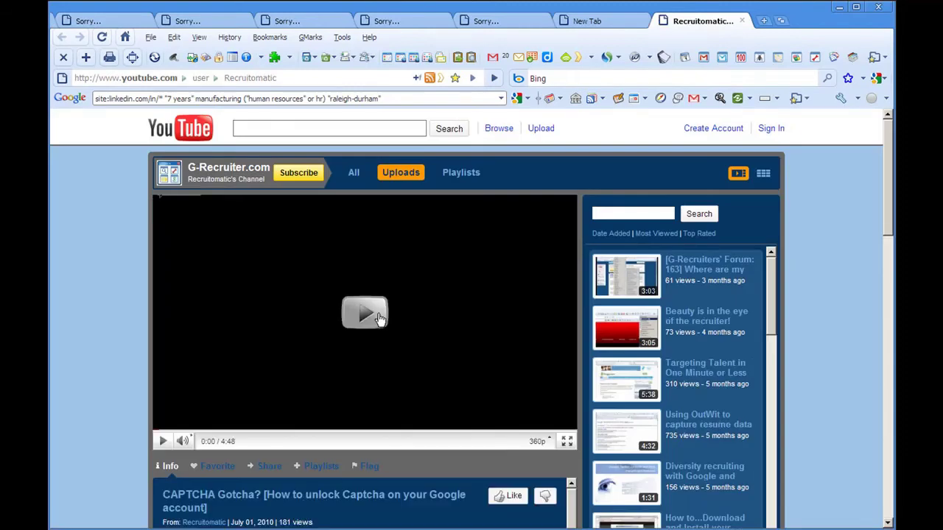
left_click(371, 312)
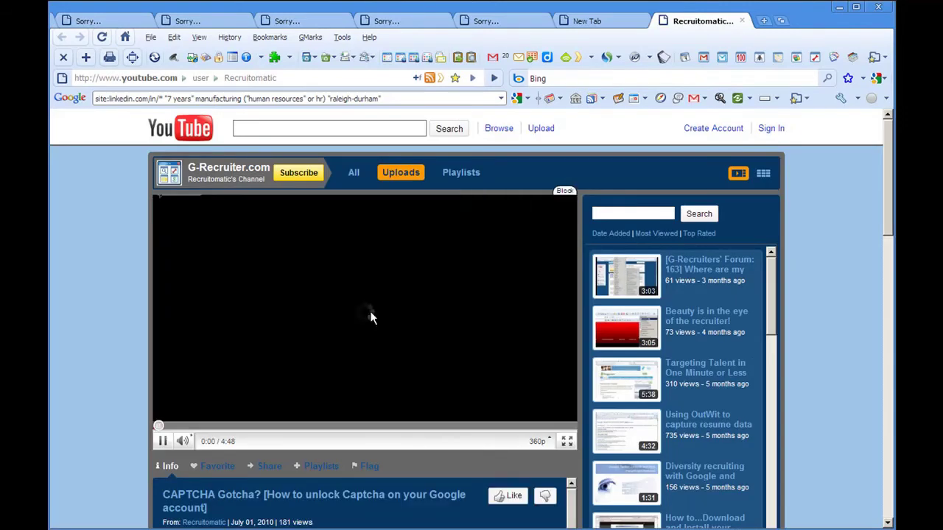
left_click(566, 441)
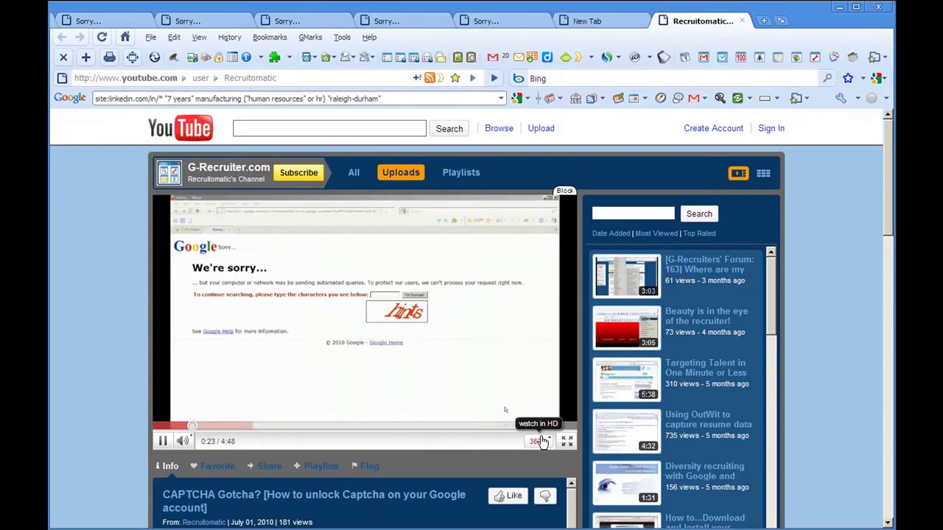
left_click(96, 22)
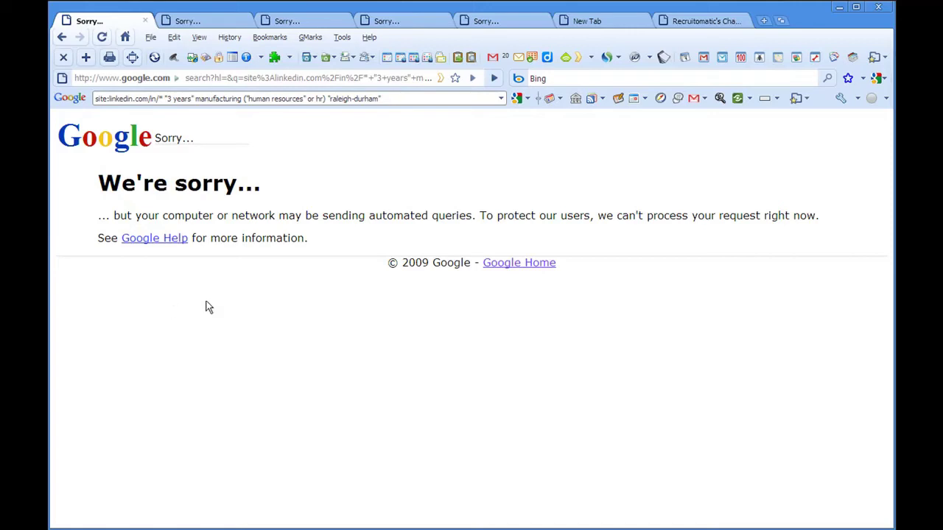
- Switch the search bar to Zuula Search and run the "3 years" LinkedIn query through it
left_click(519, 79)
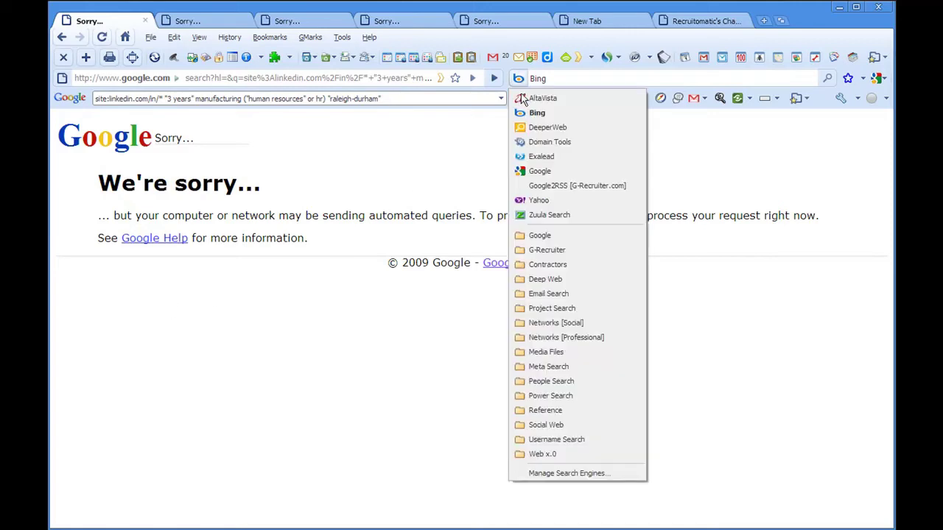
left_click(545, 215)
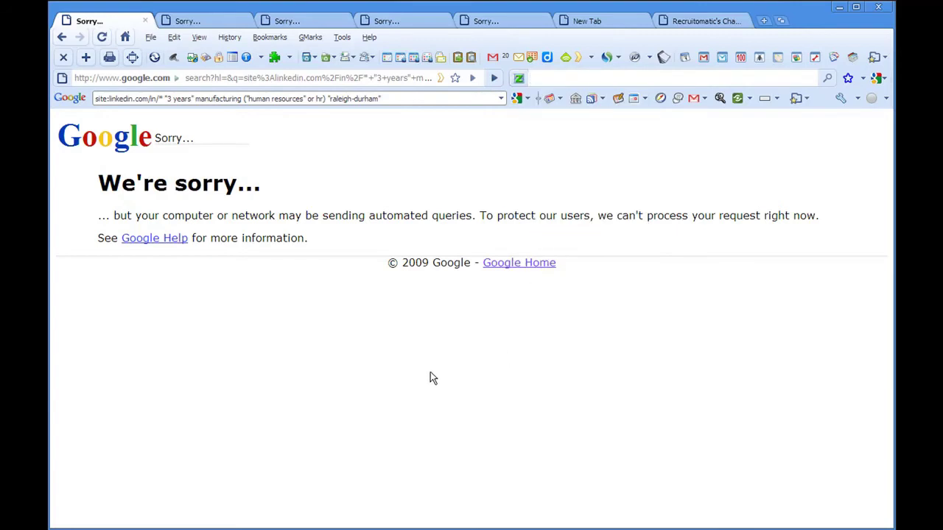
left_click_drag(384, 98, 77, 101)
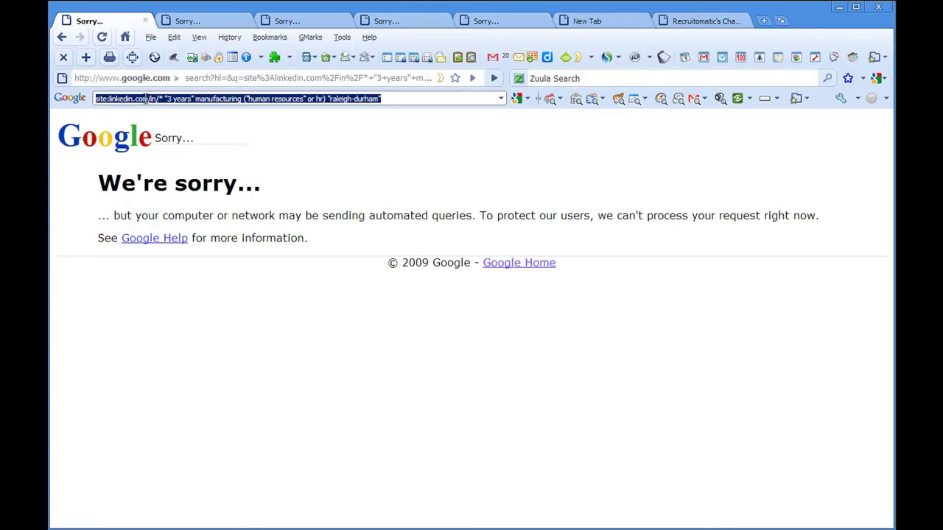
left_click_drag(143, 102, 593, 82)
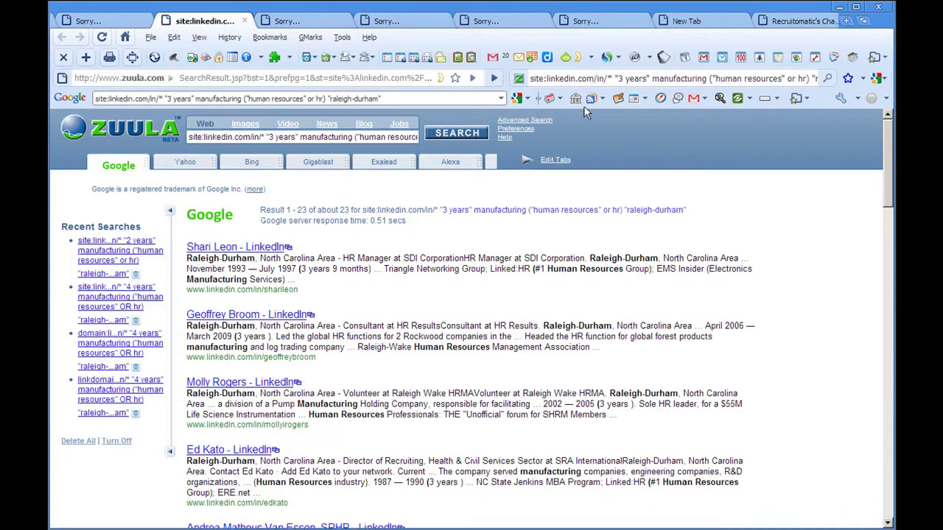
- Scroll through the roughly 23 Zuula results for Raleigh-Durham LinkedIn HR profiles
scroll(528, 285, "down", 2)
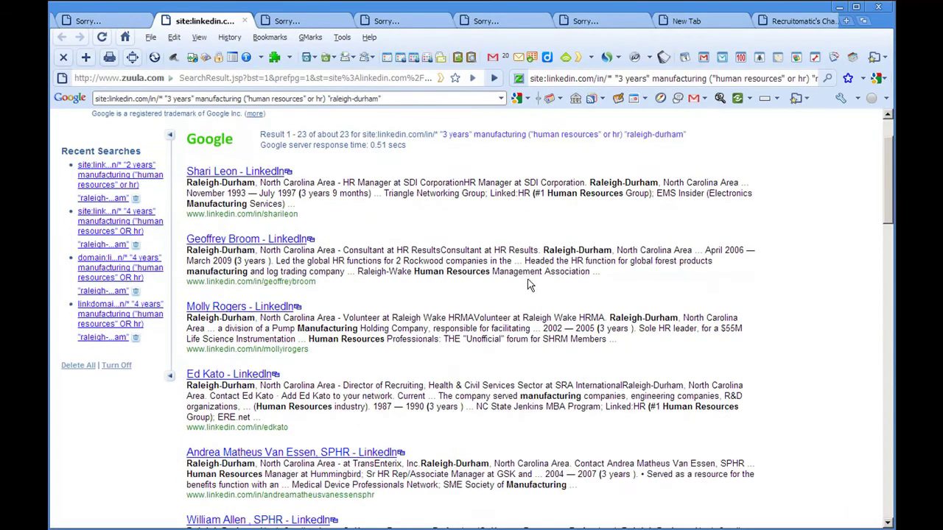
scroll(528, 285, "down", 4)
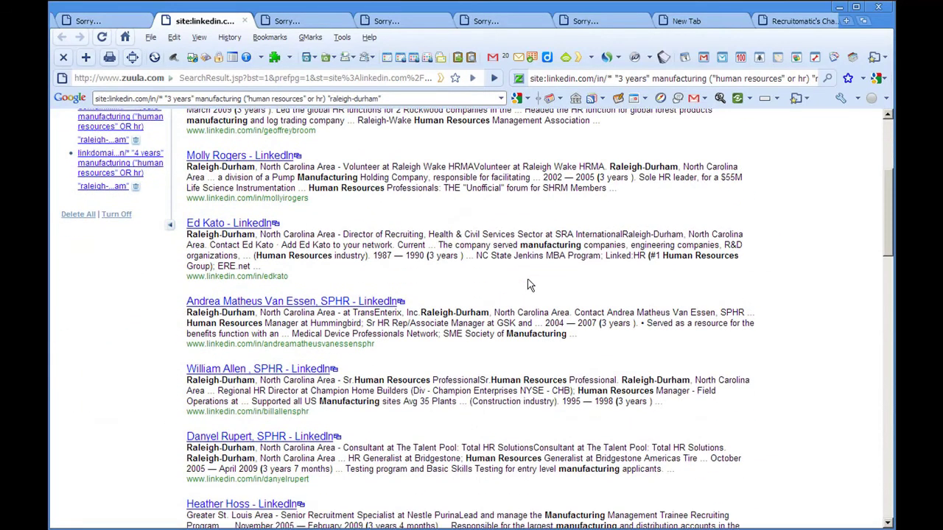
scroll(529, 285, "down", 2)
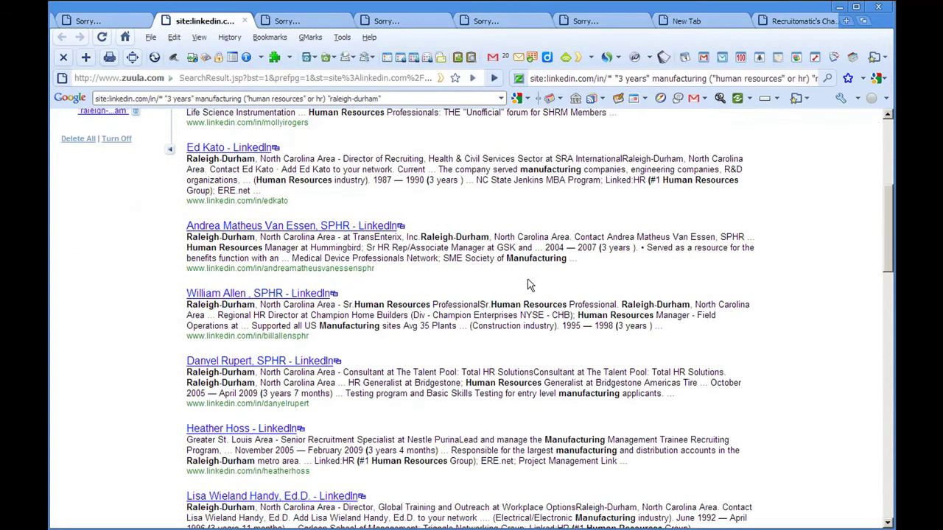
scroll(528, 285, "down", 4)
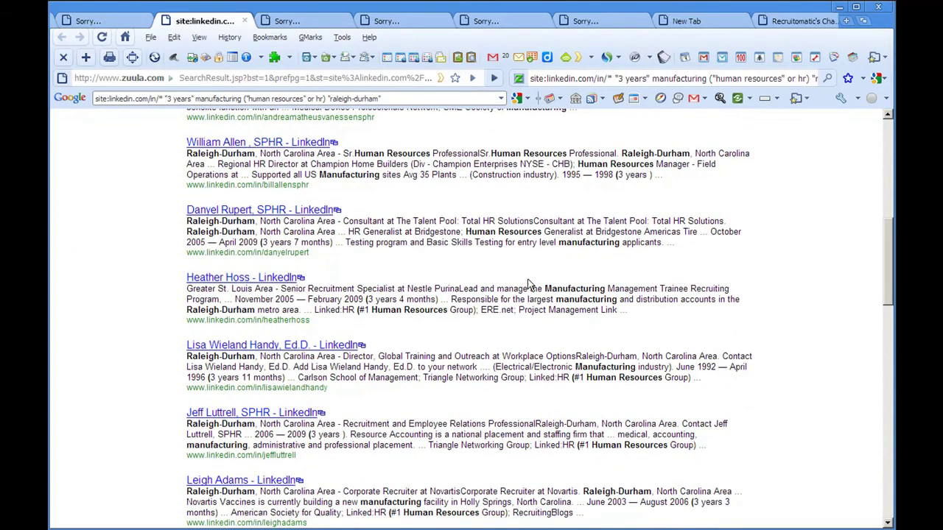
scroll(528, 285, "up", 12)
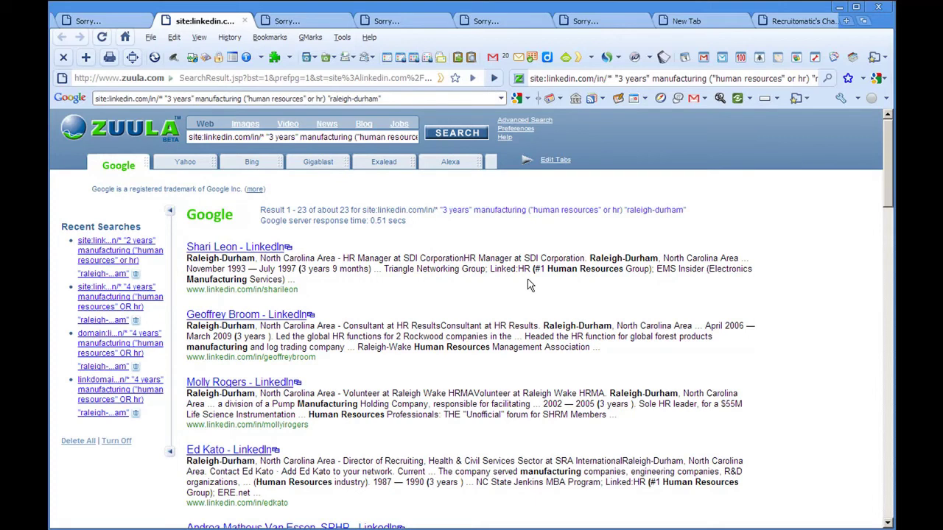
- Close the Zuula results and inspect the year number in the first blocked search's query
left_click(244, 20)
left_click(111, 20)
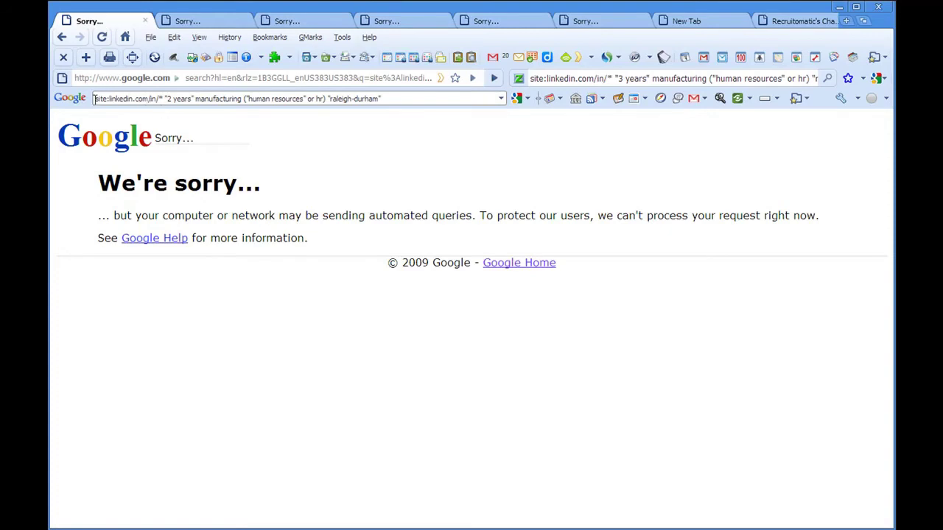
left_click_drag(94, 98, 164, 115)
left_click(176, 125)
double_click(168, 98)
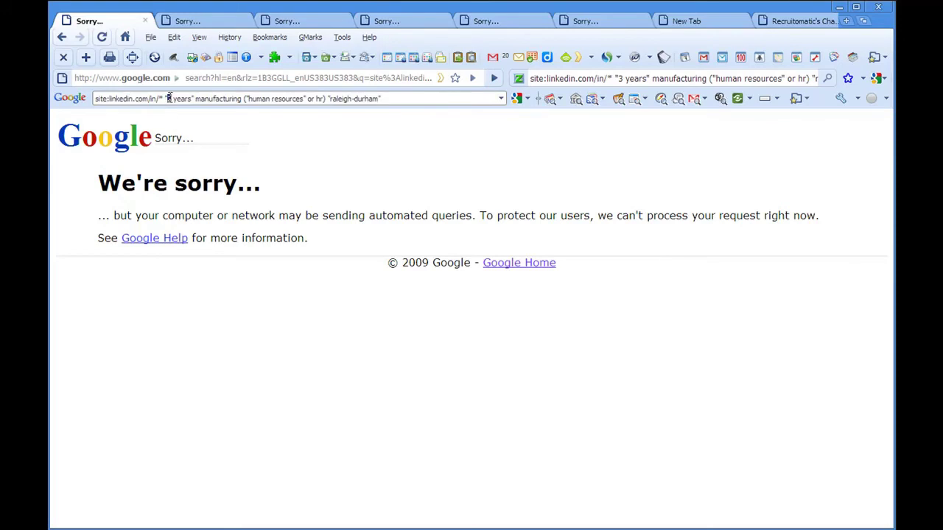
- Check the blocked 3, 4, 5 and 6 years searches, ending on the 2 years tab
left_click(207, 24)
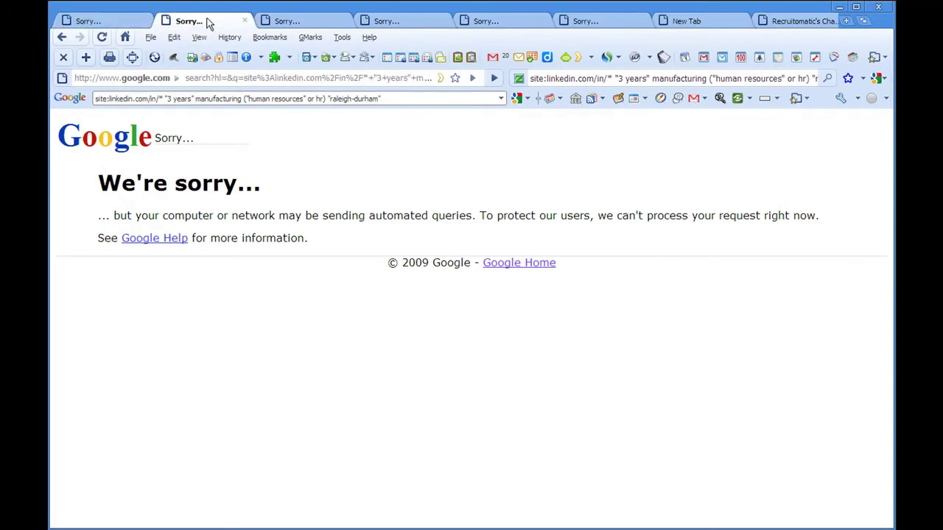
left_click(298, 24)
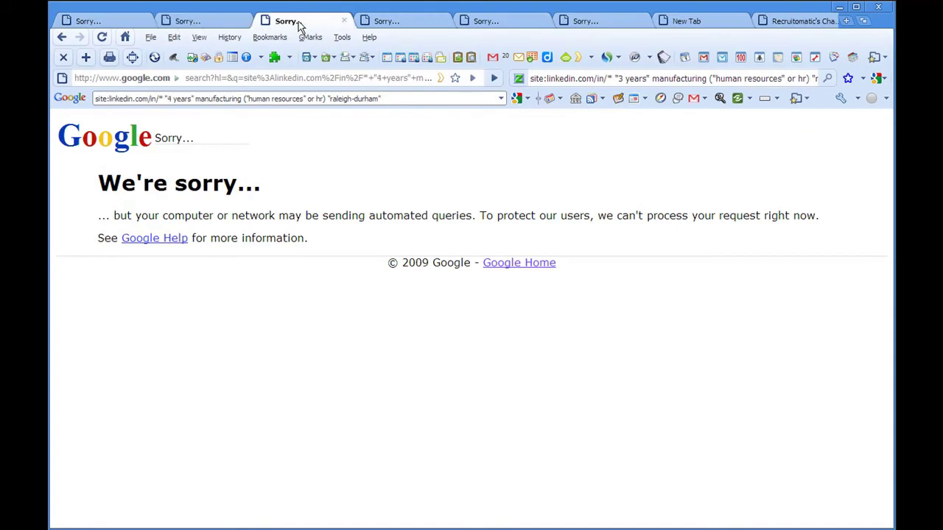
left_click(408, 28)
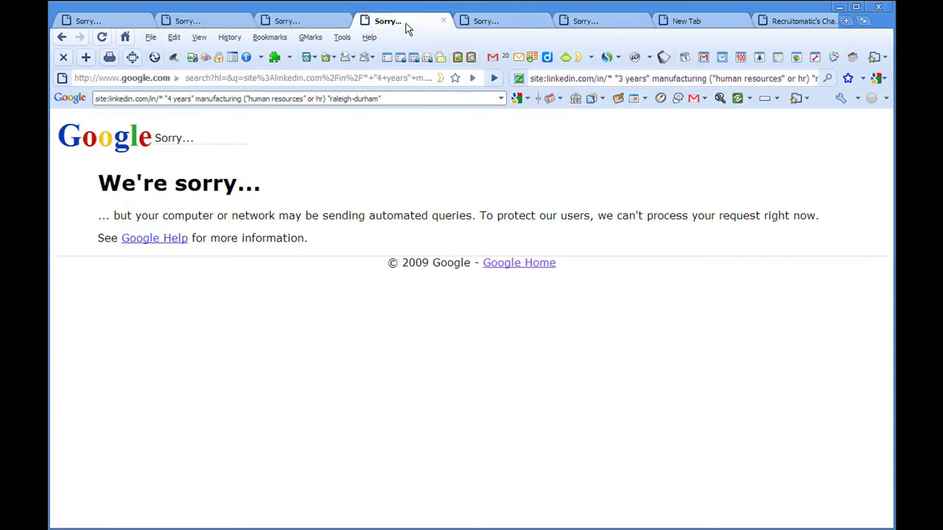
left_click(500, 28)
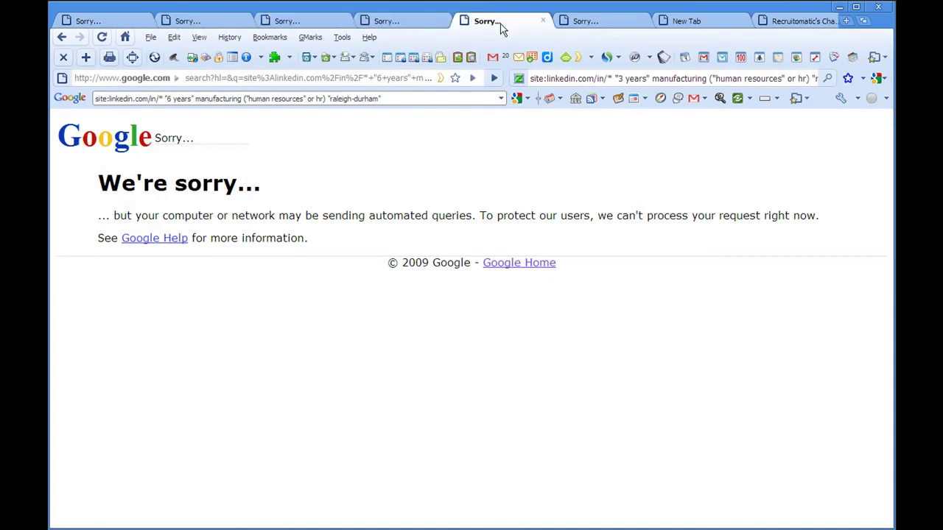
left_click(94, 26)
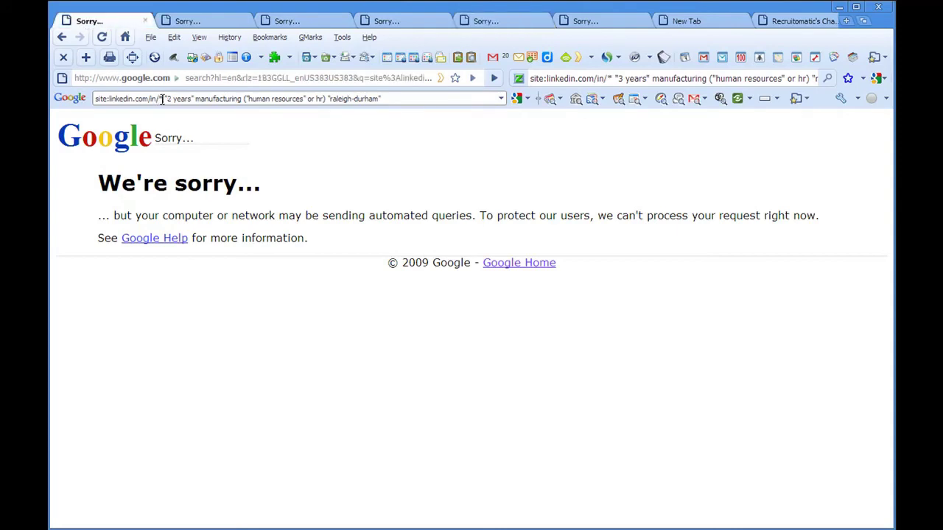
- Rerun the 2 years query without the asterisk after in/, then rerun the 3 years query
left_click(162, 99)
key("Delete")
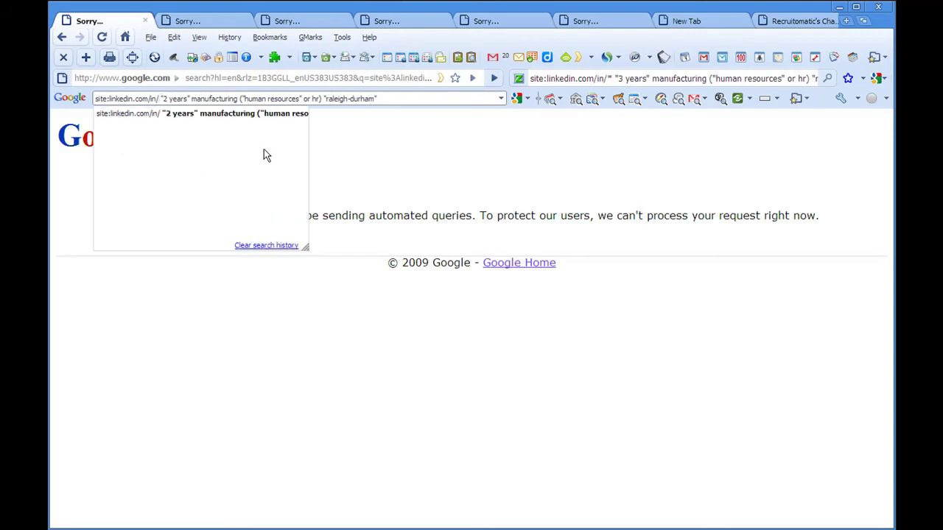
key("Return")
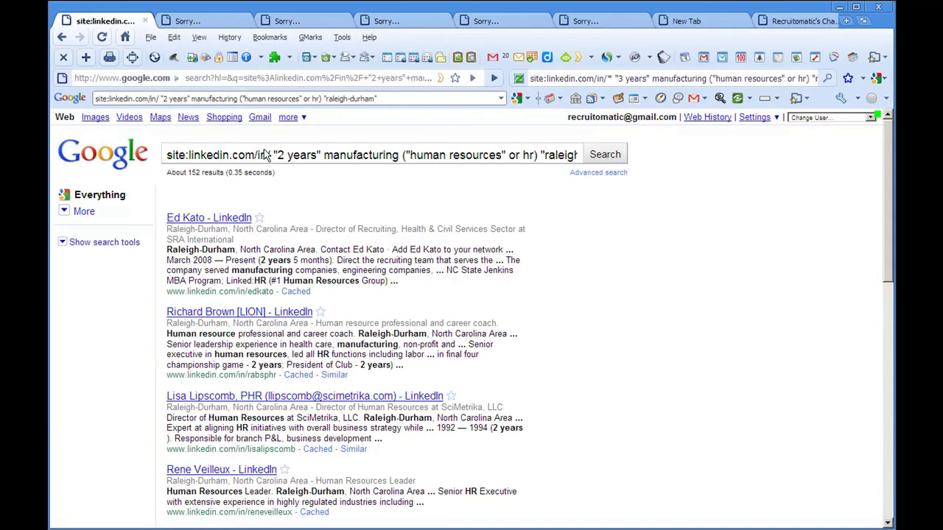
left_click(205, 22)
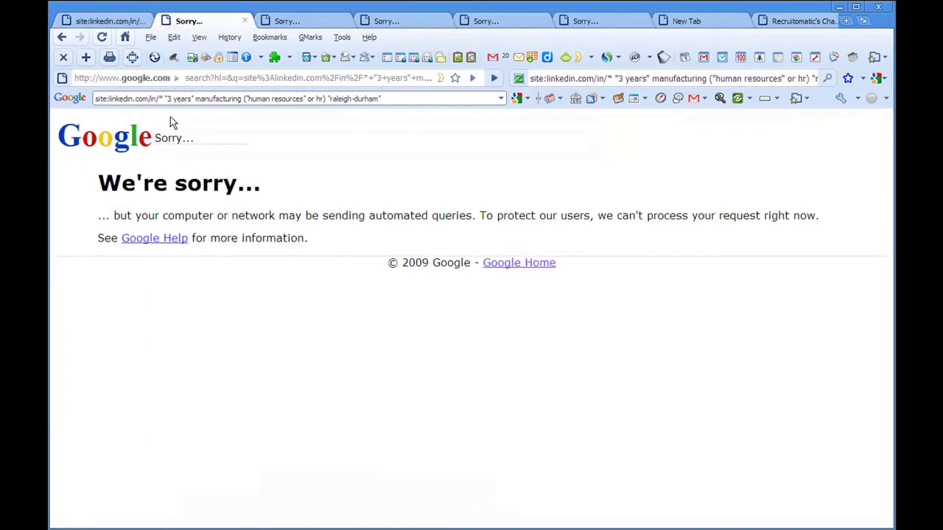
left_click(160, 98)
key("Return")
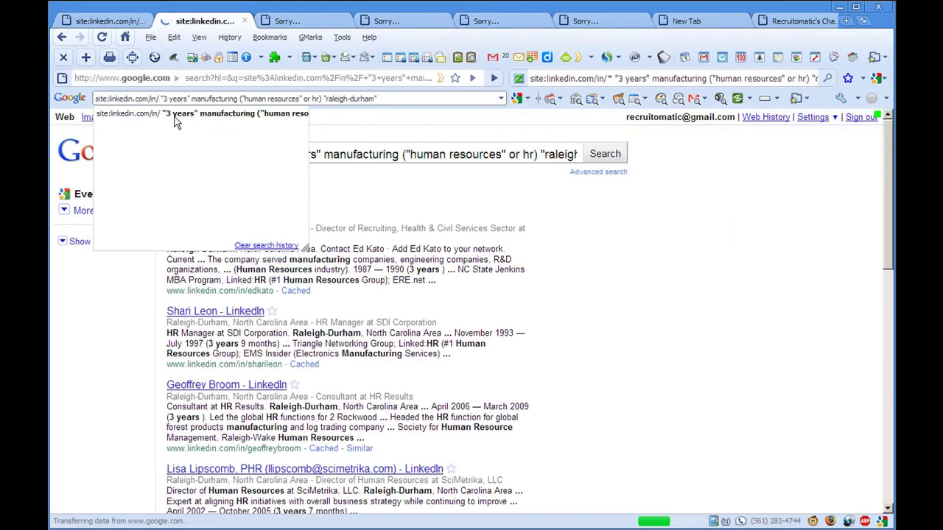
- Rerun the 4 years query with the stray character removed, then the 5 years query
left_click(306, 25)
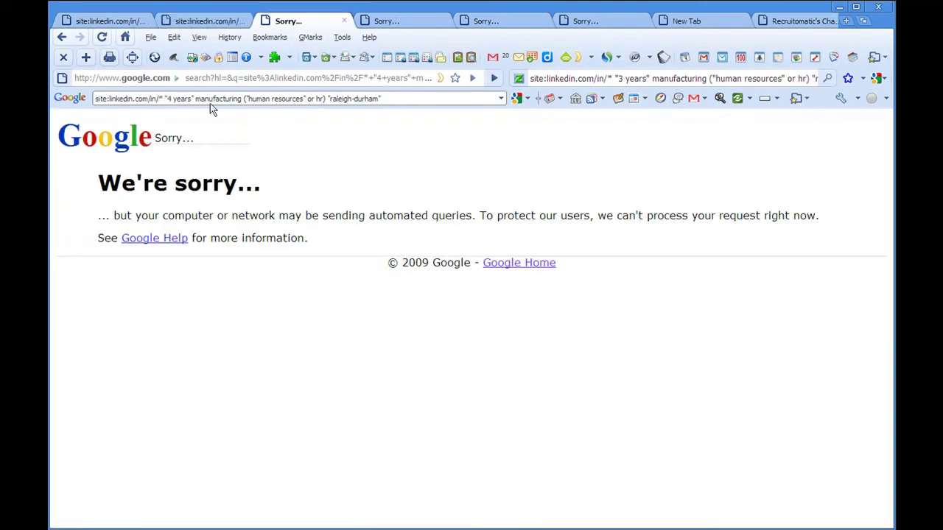
left_click(160, 98)
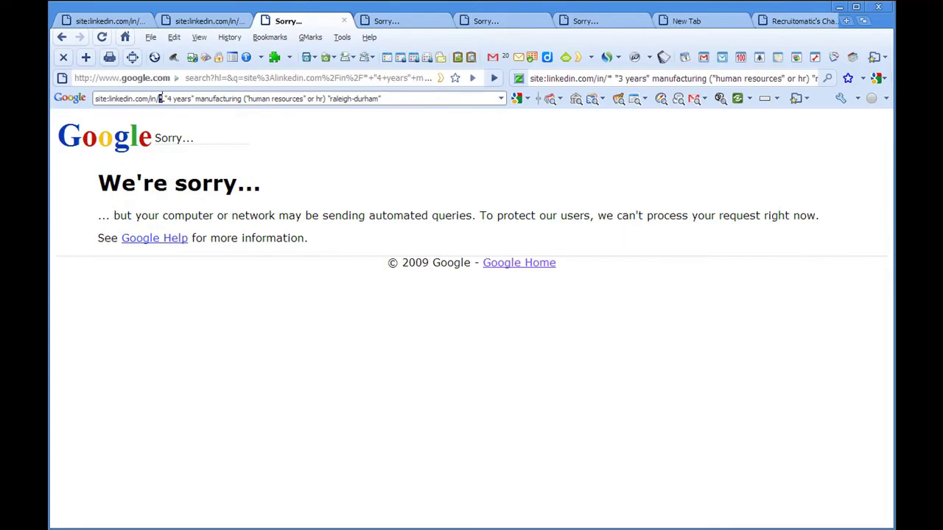
key("BackSpace")
key("Return")
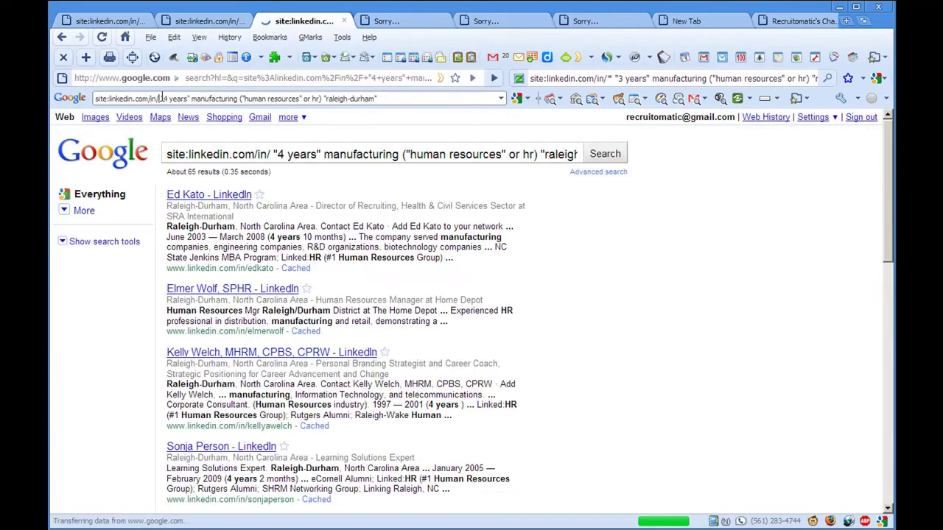
left_click(412, 24)
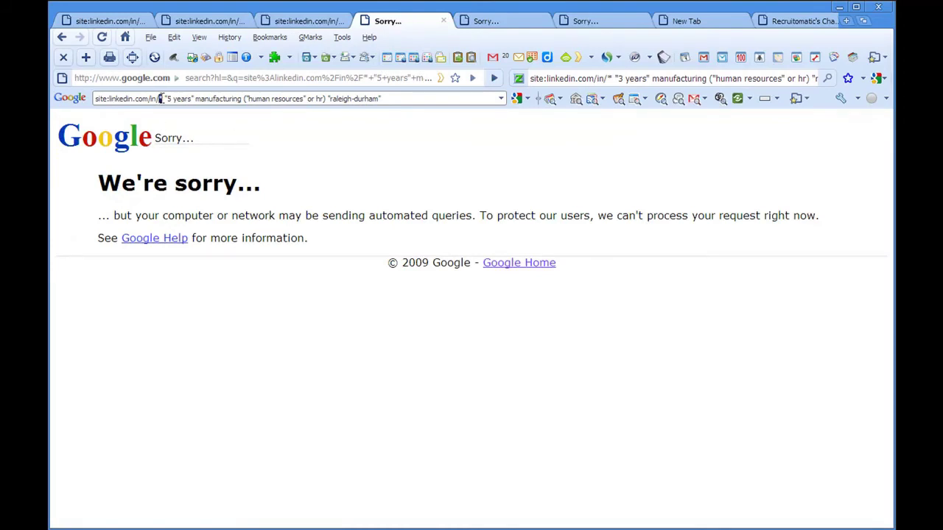
left_click(160, 98)
key("Return")
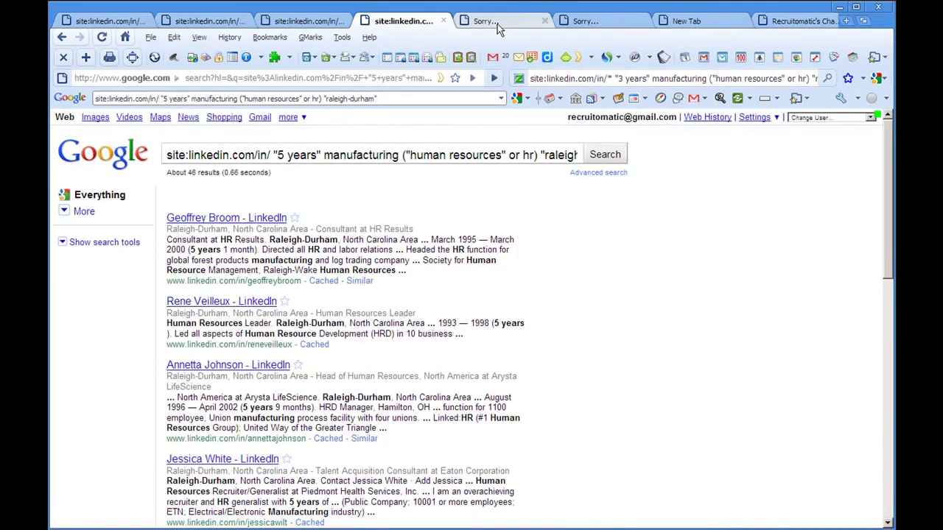
- Remove the stray characters after linkedin.com/in/ and rerun the 6 and 7 years queries
left_click(497, 23)
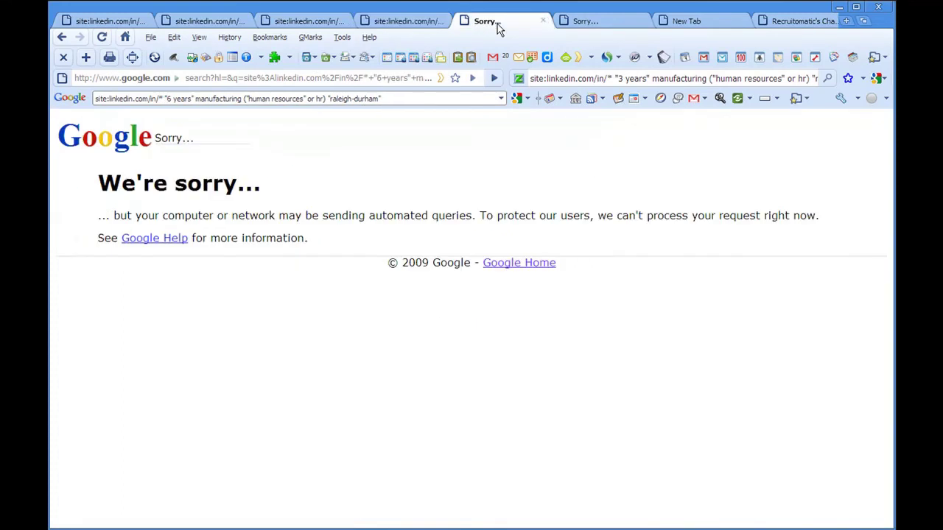
left_click(162, 98)
key("BackSpace")
key("BackSpace")
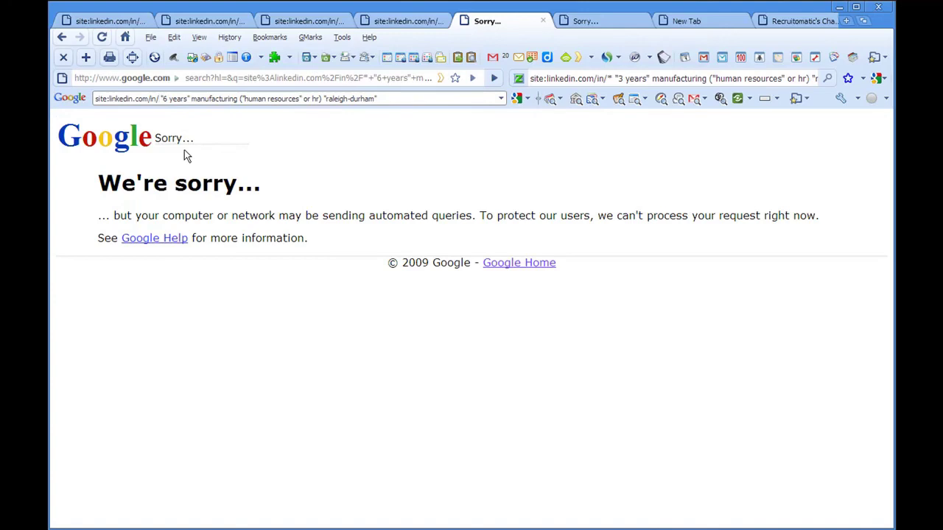
key("Return")
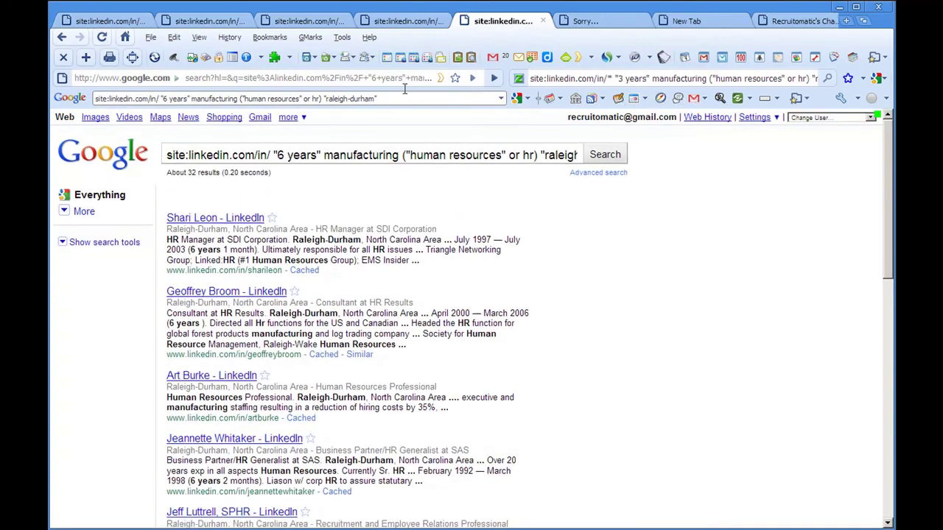
left_click(610, 23)
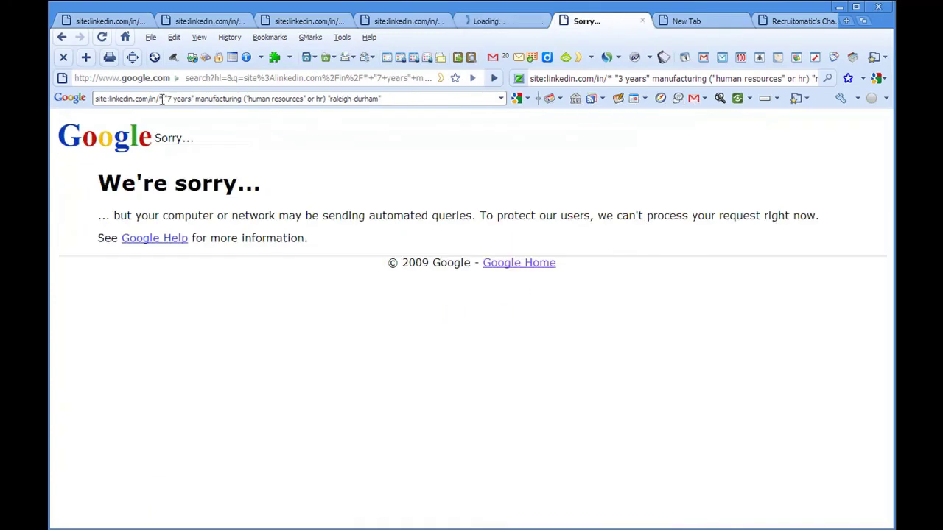
left_click(161, 100)
key("BackSpace")
key("Return")
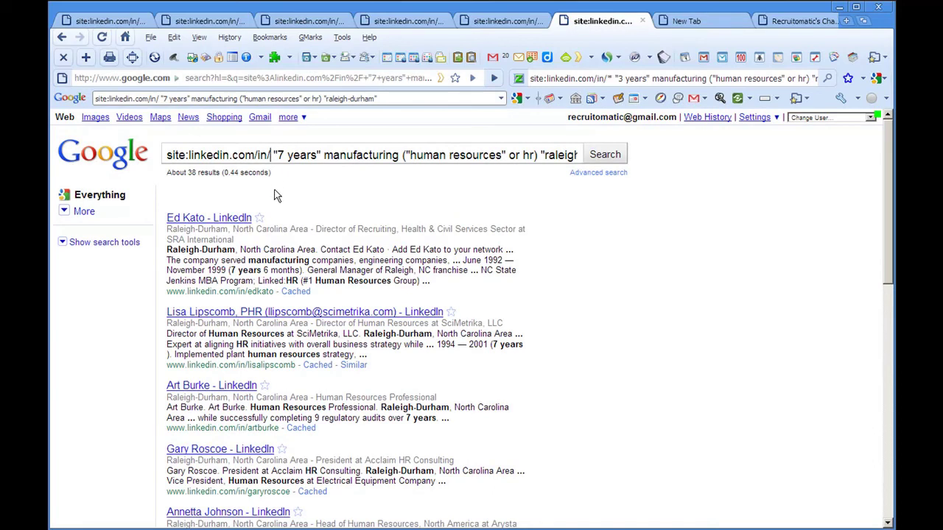
- Add * after site:linkedin.com/in/ and rerun the 7 and 6 years queries
type("*")
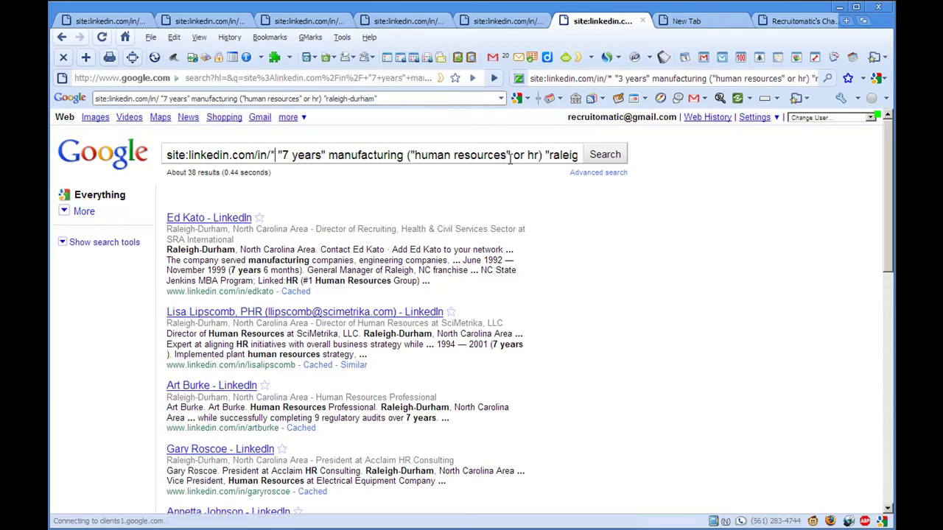
left_click(621, 153)
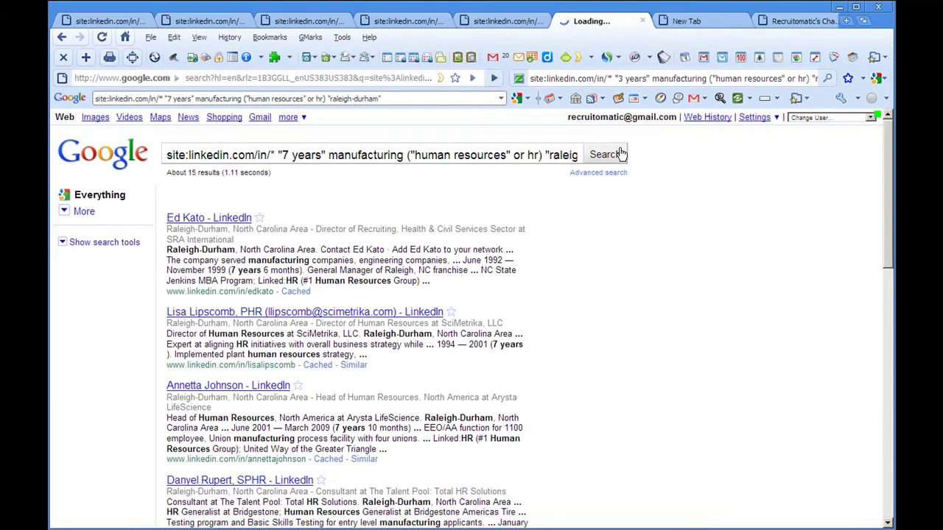
left_click(489, 22)
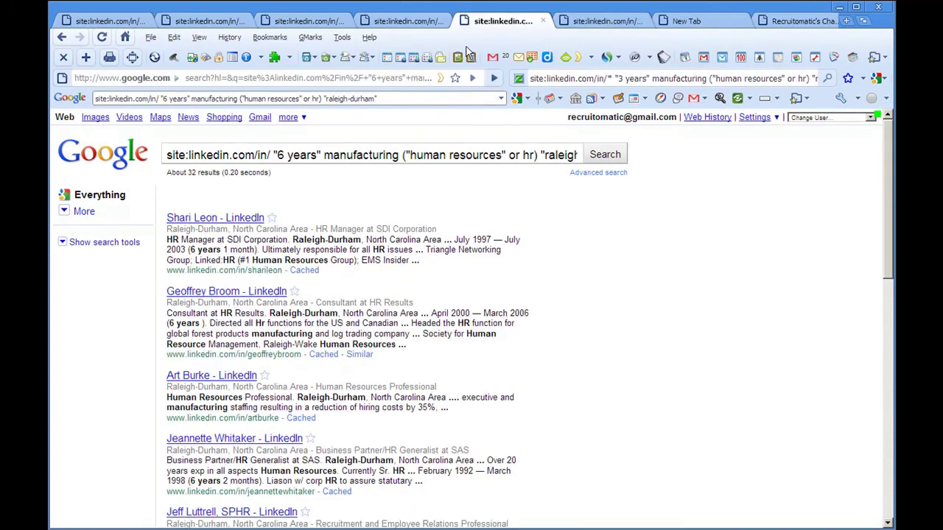
left_click(271, 155)
type("*")
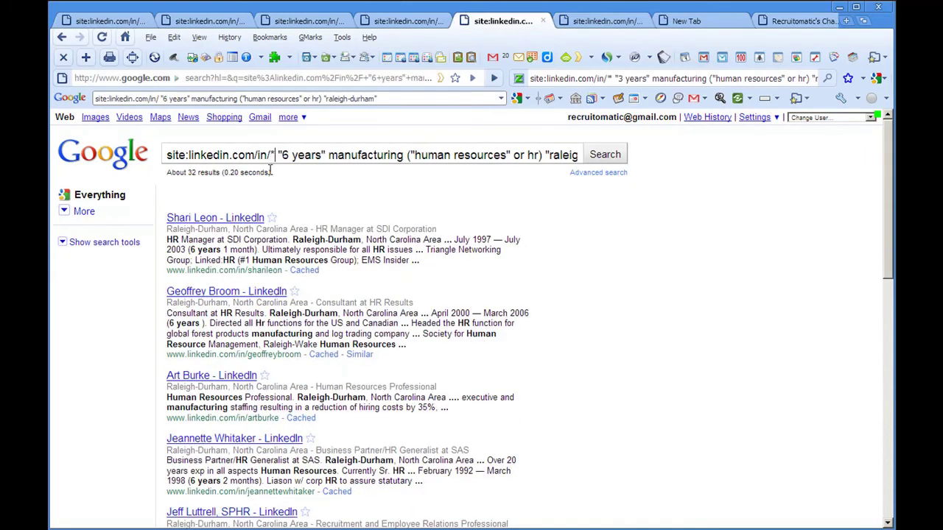
left_click(600, 158)
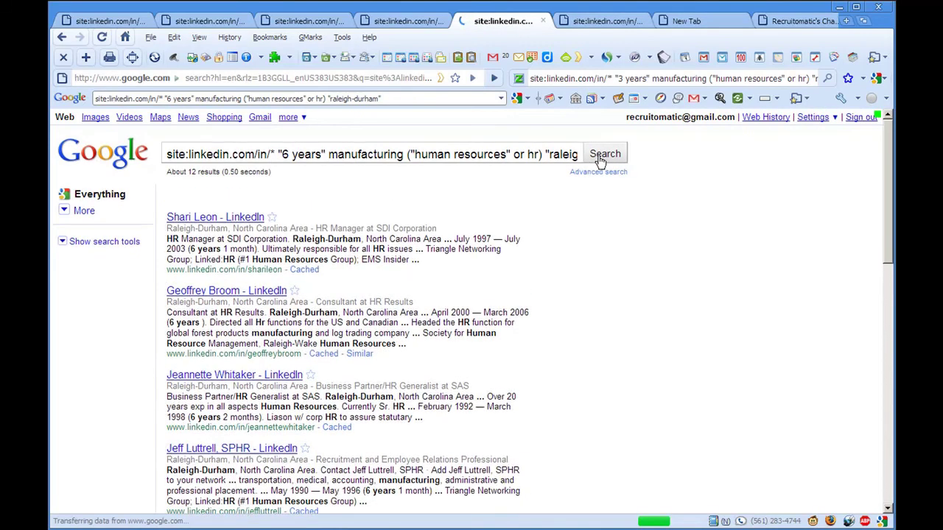
- Add * after site:linkedin.com/in/ and rerun the 4 and 3 years queries
left_click(305, 21)
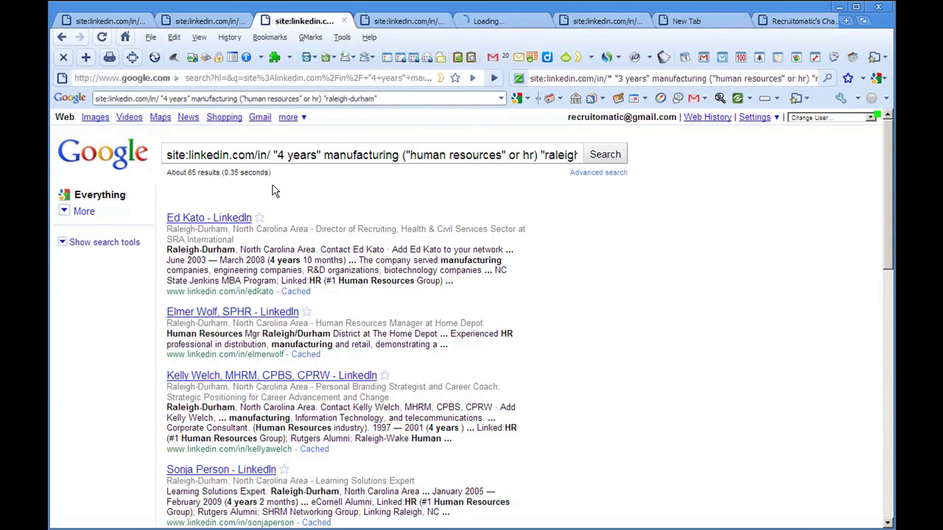
type("*")
key("Return")
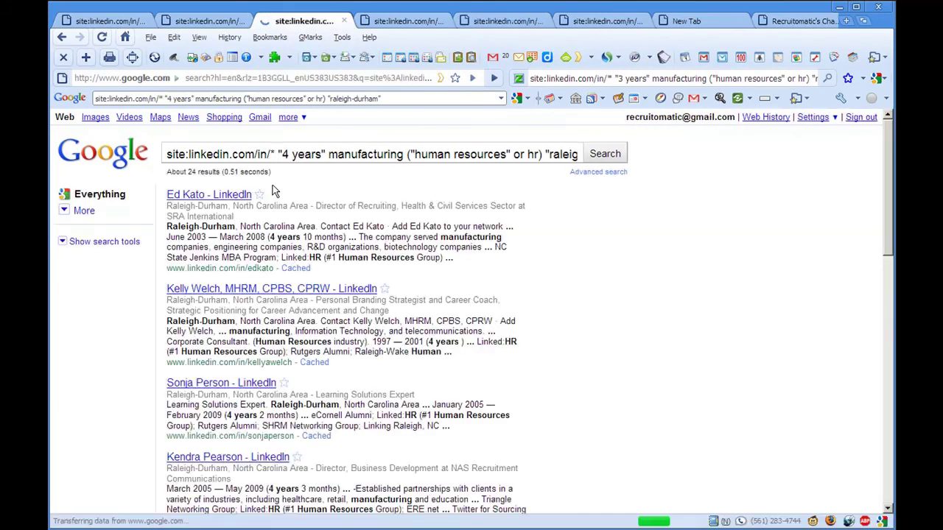
left_click(199, 20)
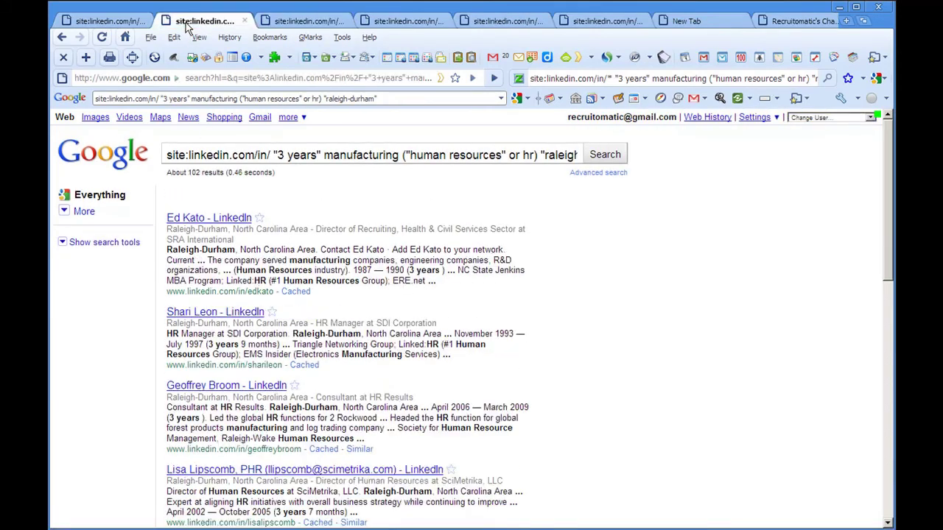
left_click(270, 156)
type("*")
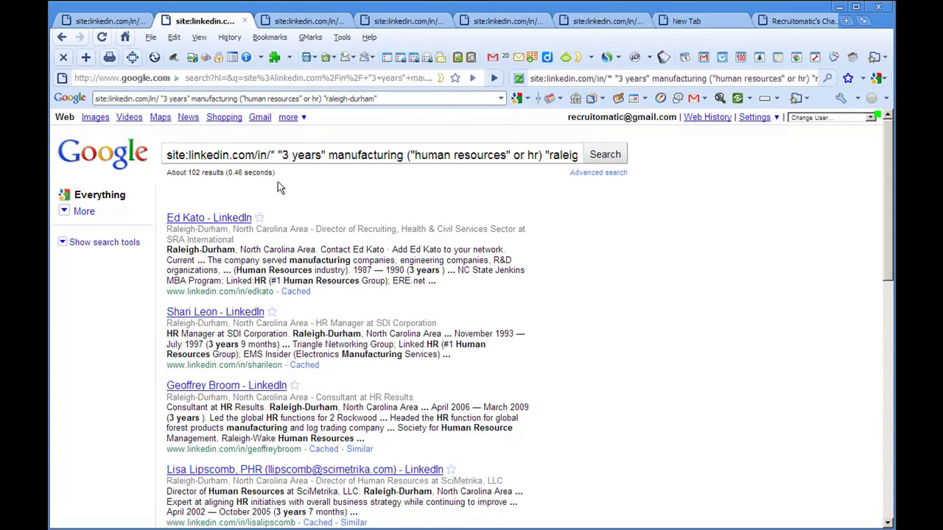
key("Return")
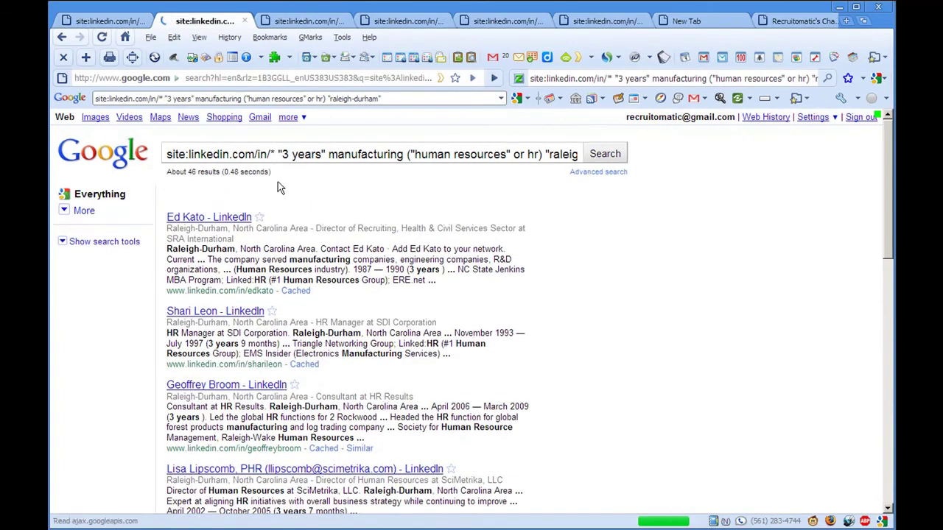